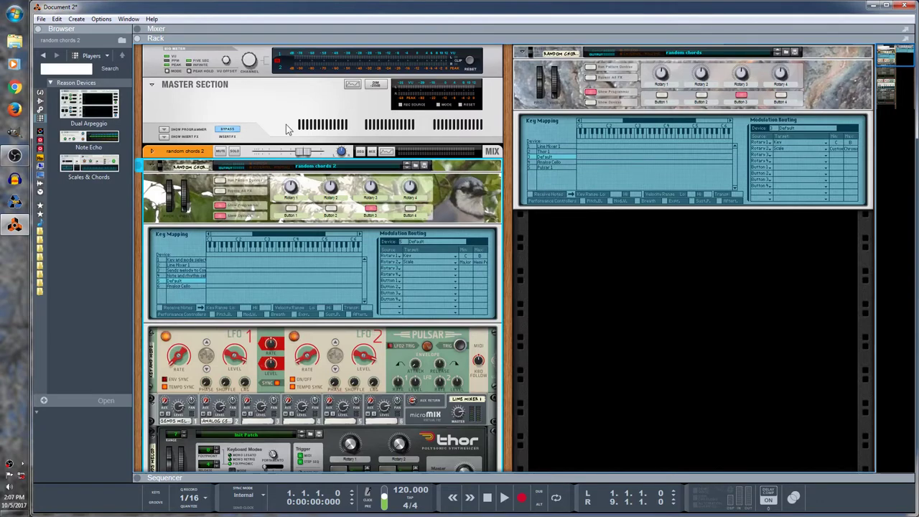
Step: Switch on the Chords section of the Scales & Chords device in the rack
{"action": "scroll", "coordinate": [299, 172], "scroll_direction": "down", "scroll_amount": 10}
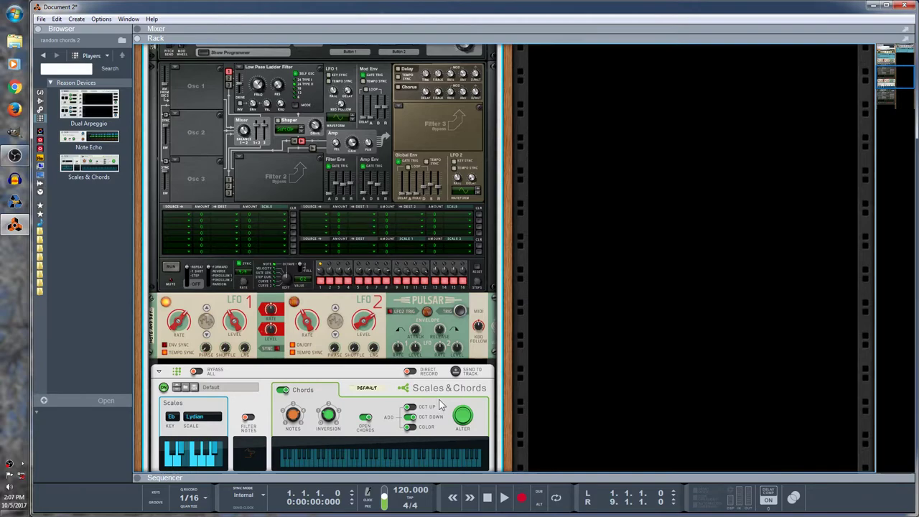
{"action": "scroll", "coordinate": [419, 365], "scroll_direction": "up", "scroll_amount": 3}
{"action": "scroll", "coordinate": [415, 365], "scroll_direction": "up", "scroll_amount": 10}
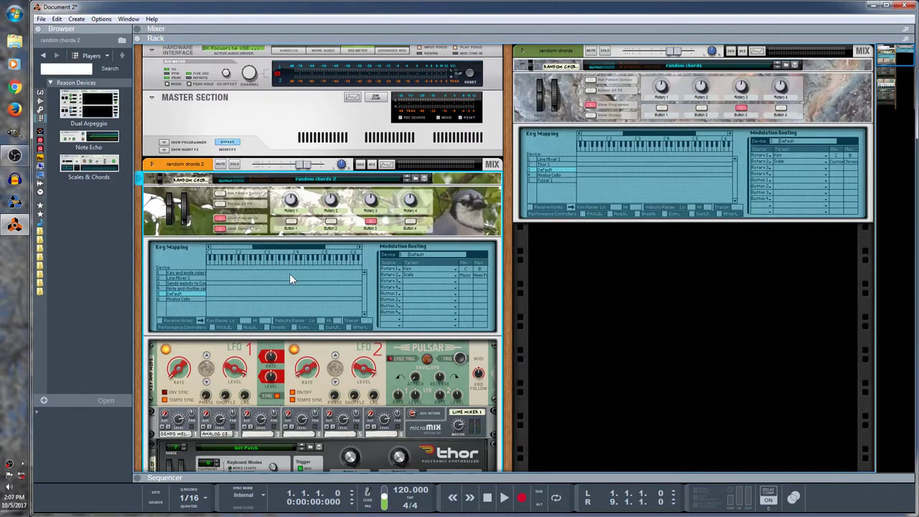
{"action": "scroll", "coordinate": [290, 273], "scroll_direction": "down", "scroll_amount": 10}
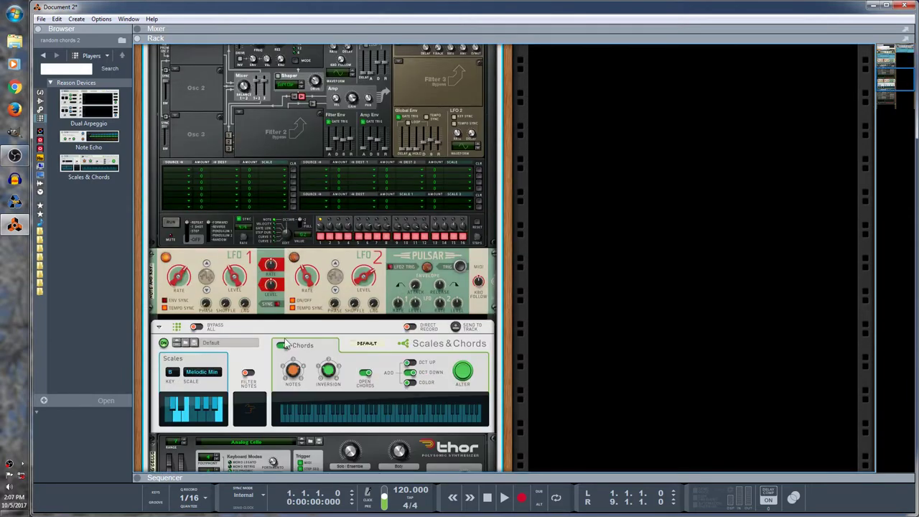
{"action": "left_click", "coordinate": [285, 345]}
{"action": "scroll", "coordinate": [208, 371], "scroll_direction": "down", "scroll_amount": 1}
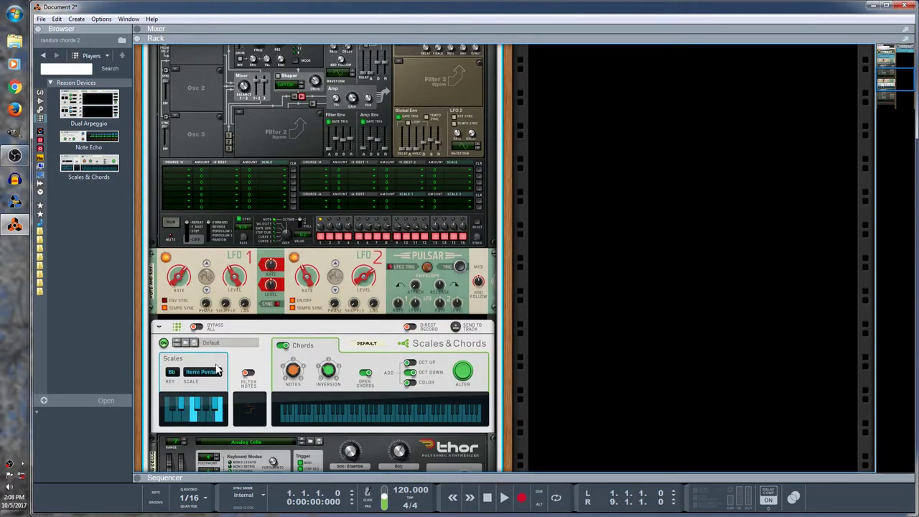
{"action": "scroll", "coordinate": [255, 335], "scroll_direction": "up", "scroll_amount": 10}
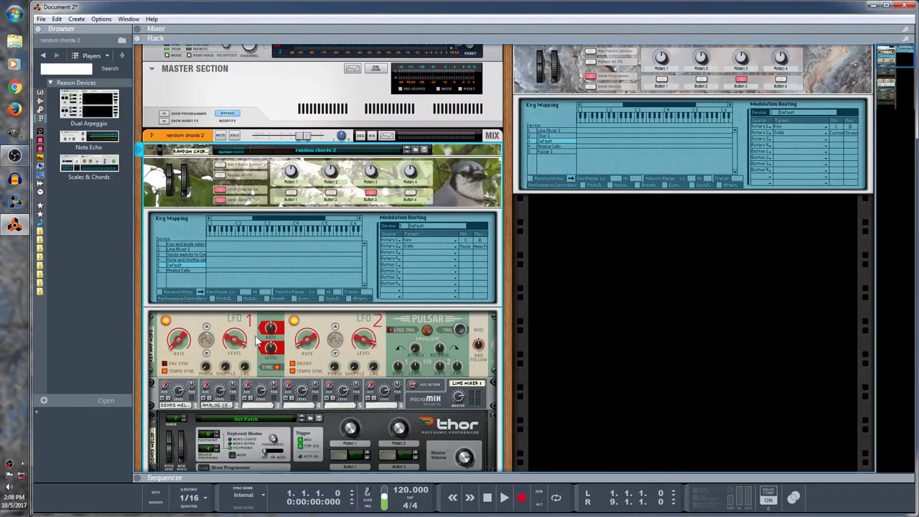
{"action": "scroll", "coordinate": [254, 335], "scroll_direction": "up", "scroll_amount": 1}
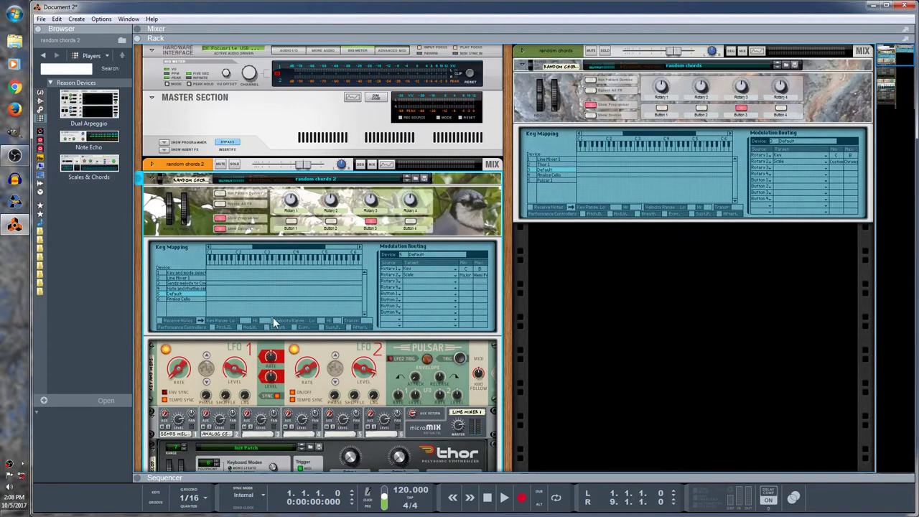
{"action": "scroll", "coordinate": [275, 320], "scroll_direction": "down", "scroll_amount": 1}
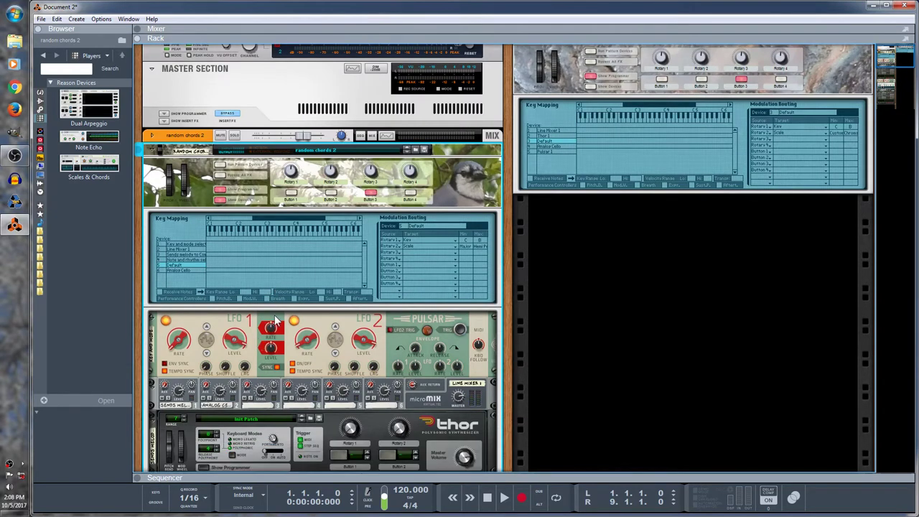
{"action": "scroll", "coordinate": [274, 320], "scroll_direction": "down", "scroll_amount": 2}
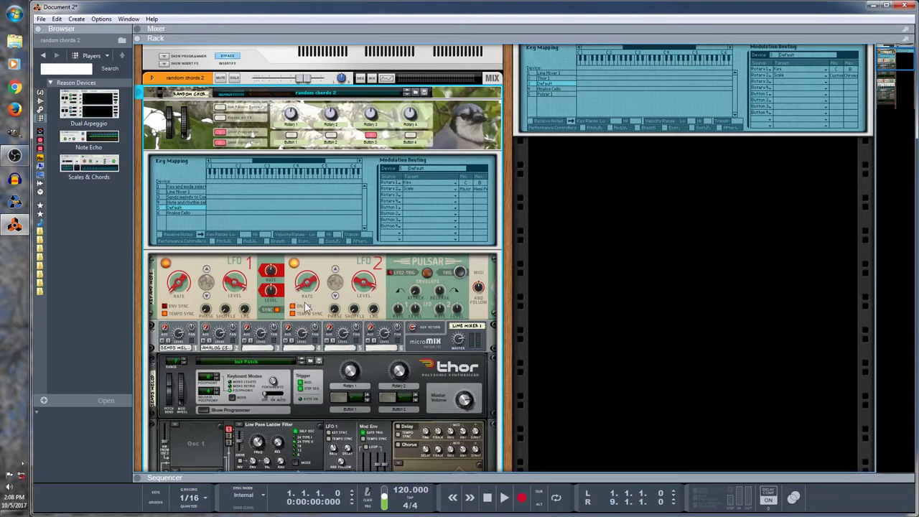
Step: Flip the rack to its rear to inspect the Pulsar-to-Thor CV and micromix audio cabling
{"action": "scroll", "coordinate": [305, 307], "scroll_direction": "down", "scroll_amount": 5}
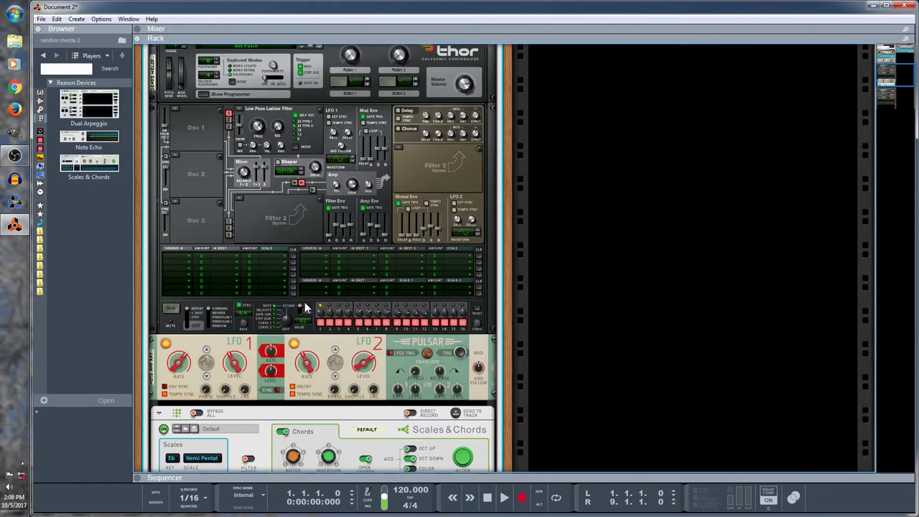
{"action": "key", "text": "Tab"}
{"action": "scroll", "coordinate": [324, 274], "scroll_direction": "up", "scroll_amount": 2}
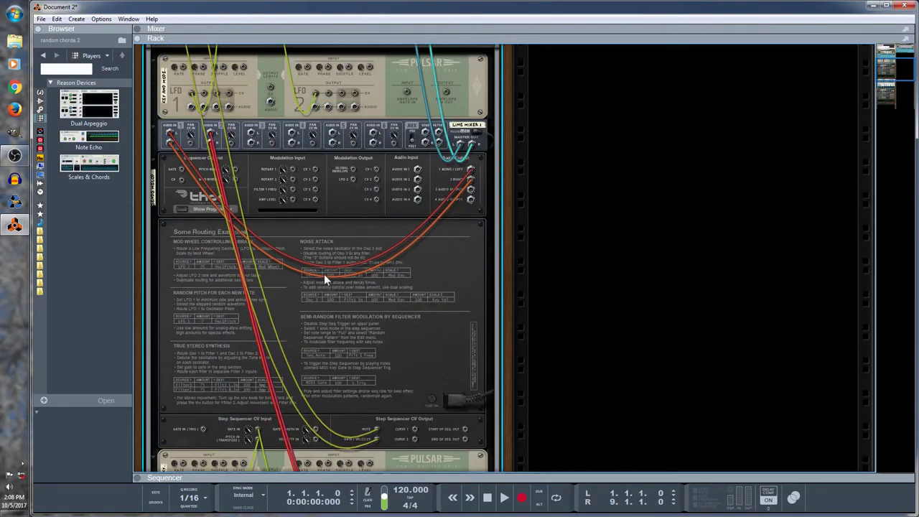
{"action": "scroll", "coordinate": [324, 273], "scroll_direction": "down", "scroll_amount": 2}
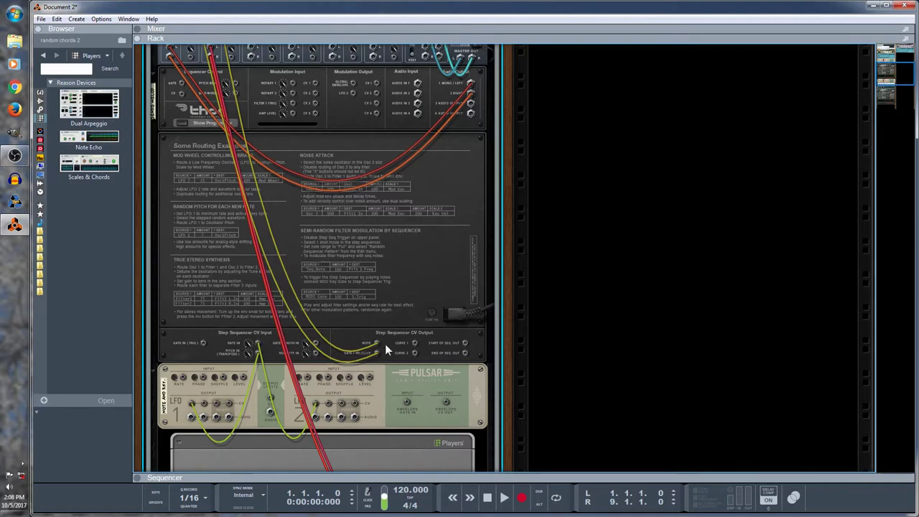
{"action": "scroll", "coordinate": [360, 334], "scroll_direction": "up", "scroll_amount": 5}
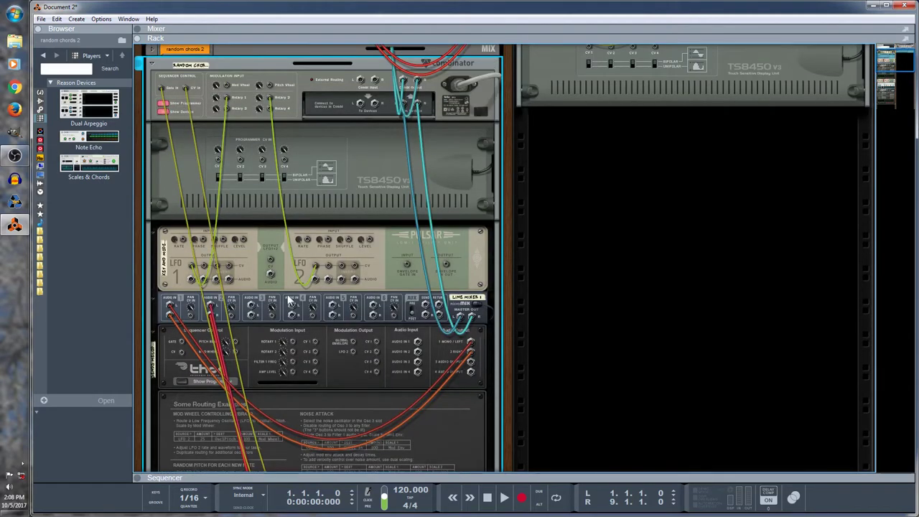
{"action": "scroll", "coordinate": [292, 295], "scroll_direction": "down", "scroll_amount": 2}
Step: Return the rack to its front panels, undo the last change, and check the rear once more
{"action": "key", "text": "Tab"}
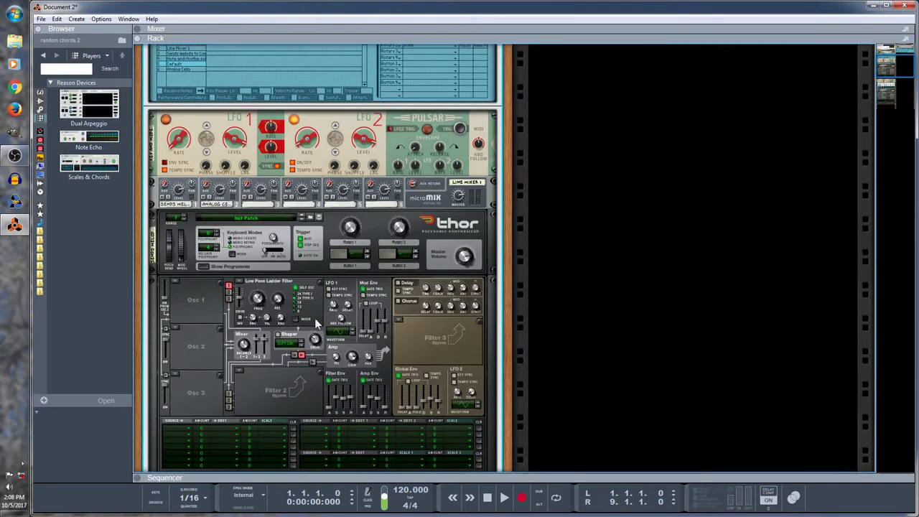
{"action": "scroll", "coordinate": [314, 318], "scroll_direction": "down", "scroll_amount": 1}
{"action": "scroll", "coordinate": [315, 318], "scroll_direction": "up", "scroll_amount": 1}
{"action": "scroll", "coordinate": [315, 318], "scroll_direction": "up", "scroll_amount": 1}
{"action": "scroll", "coordinate": [315, 323], "scroll_direction": "up", "scroll_amount": 2}
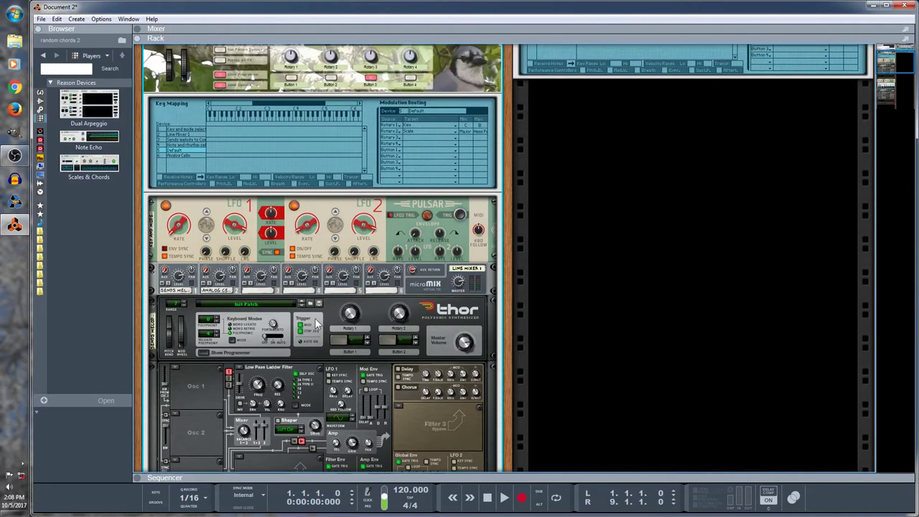
{"action": "scroll", "coordinate": [316, 323], "scroll_direction": "down", "scroll_amount": 10}
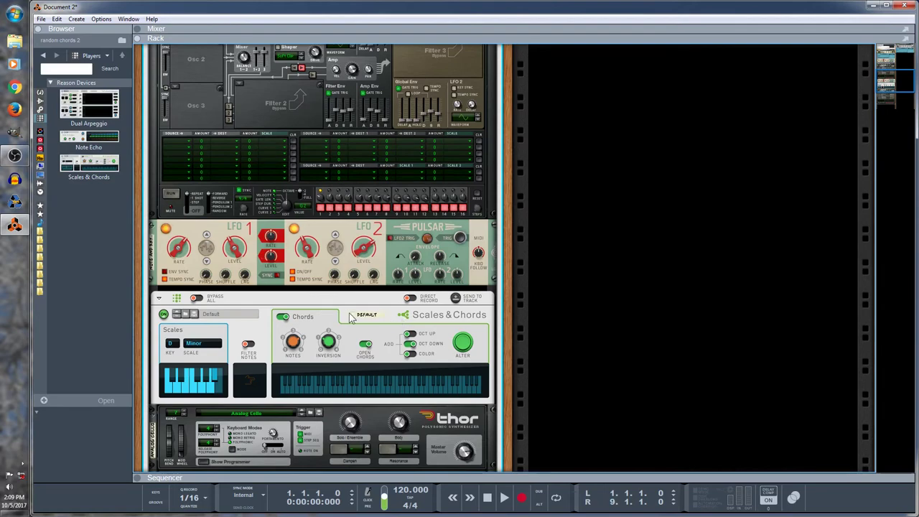
{"action": "key", "text": "ctrl+z"}
{"action": "key", "text": "ctrl+z"}
{"action": "key", "text": "ctrl+z"}
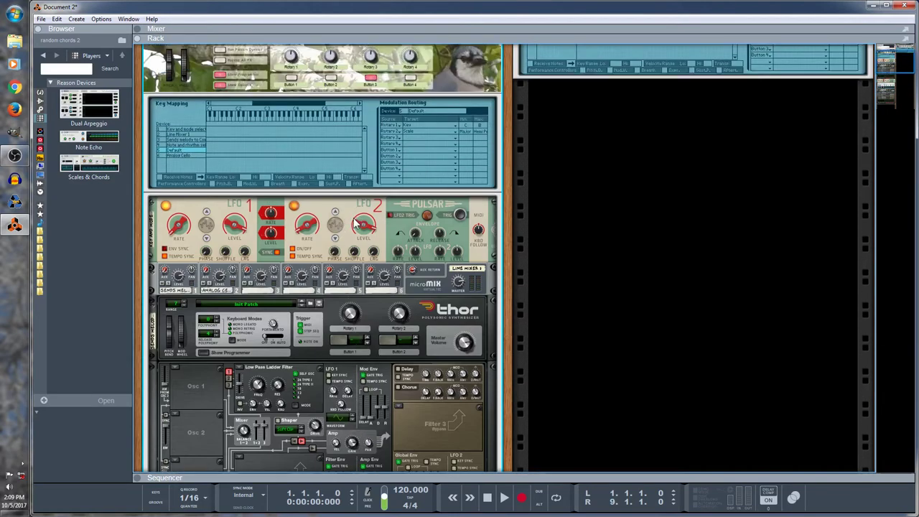
{"action": "key", "text": "Tab"}
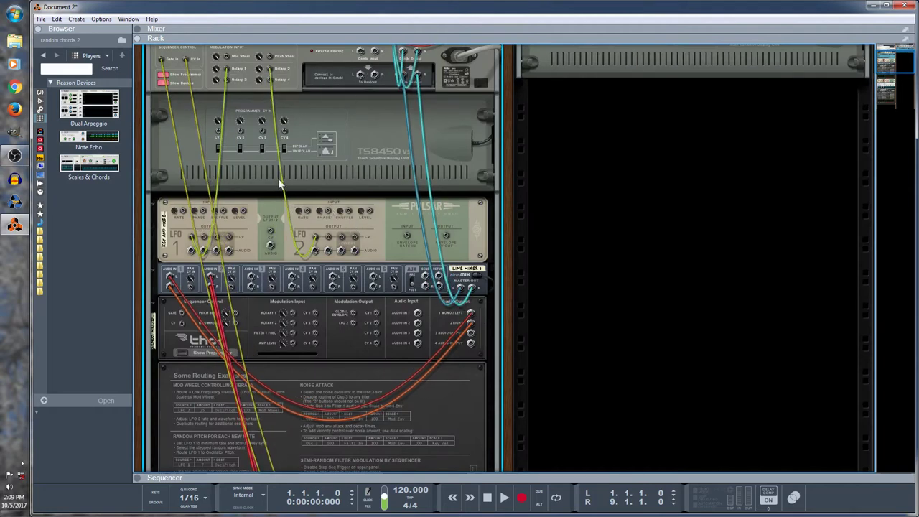
{"action": "key", "text": "Tab"}
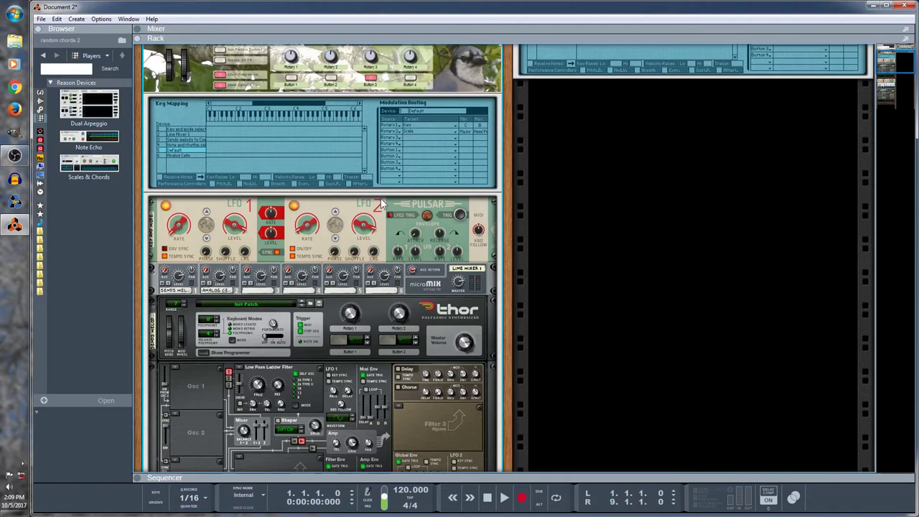
Step: Drag the Scales & Chords Scale display to Hemi Pentatonic, leaving the key on B
{"action": "scroll", "coordinate": [381, 202], "scroll_direction": "down", "scroll_amount": 10}
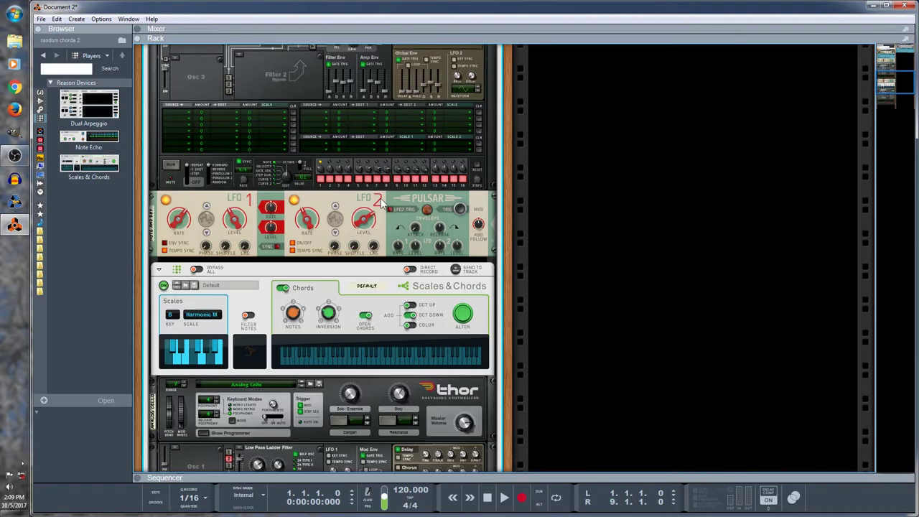
{"action": "scroll", "coordinate": [381, 202], "scroll_direction": "down", "scroll_amount": 1}
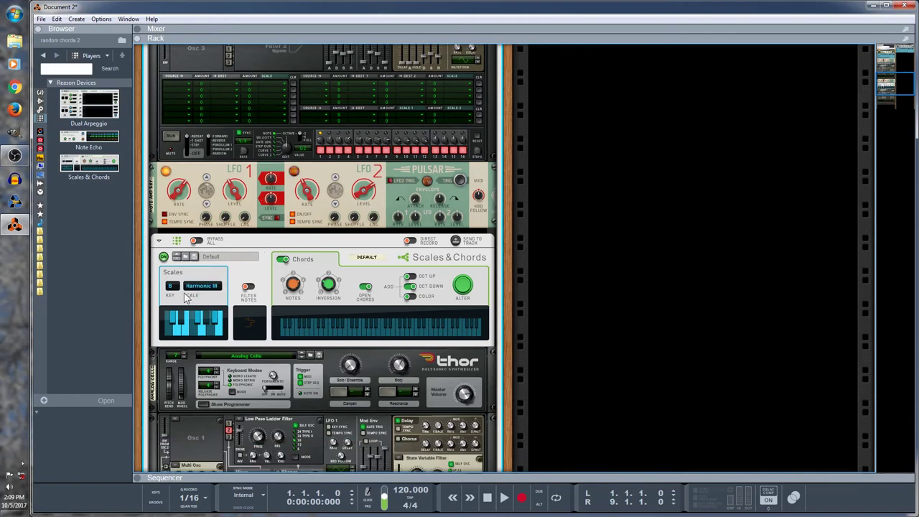
{"action": "left_click_drag", "start_coordinate": [183, 292], "coordinate": [177, 300]}
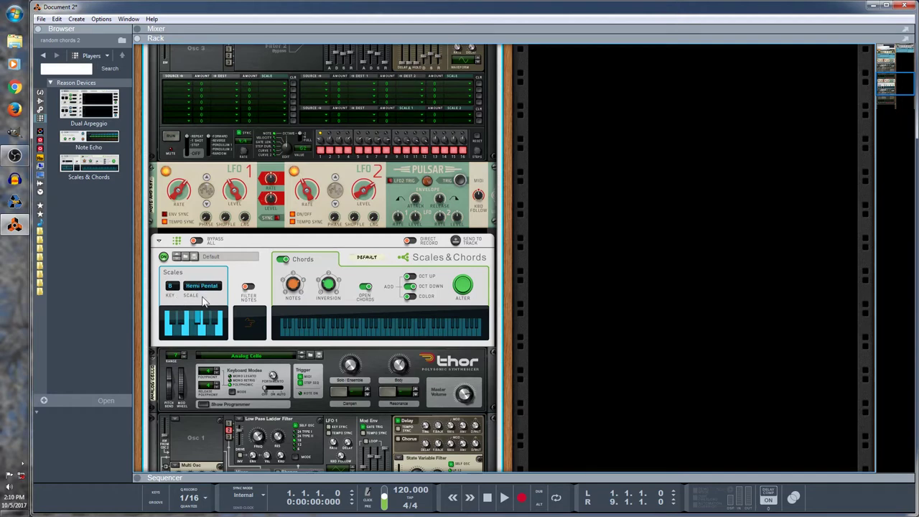
{"action": "scroll", "coordinate": [209, 293], "scroll_direction": "up", "scroll_amount": 3}
{"action": "scroll", "coordinate": [210, 288], "scroll_direction": "up", "scroll_amount": 5}
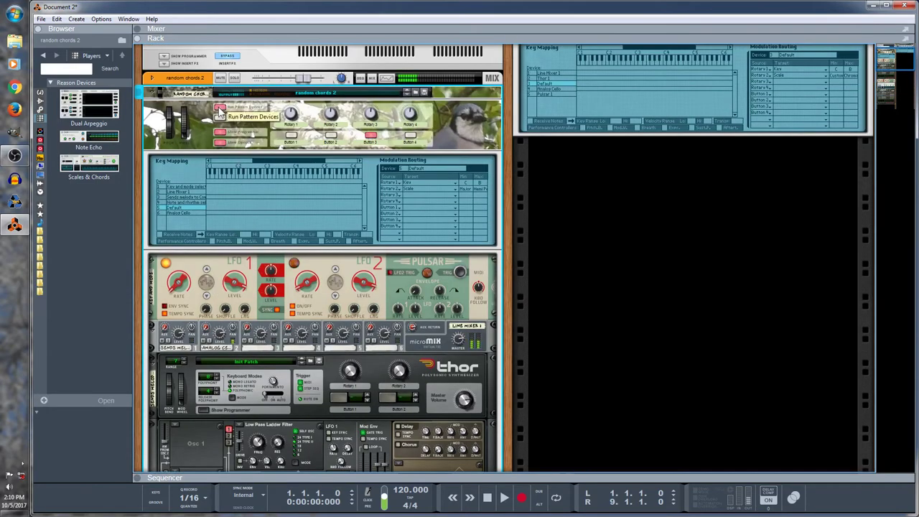
Step: Scroll down the rack to watch the Thor sequencer shift the key to C Hemi Pentatonic
{"action": "scroll", "coordinate": [230, 296], "scroll_direction": "down", "scroll_amount": 4}
{"action": "scroll", "coordinate": [231, 295], "scroll_direction": "down", "scroll_amount": 10}
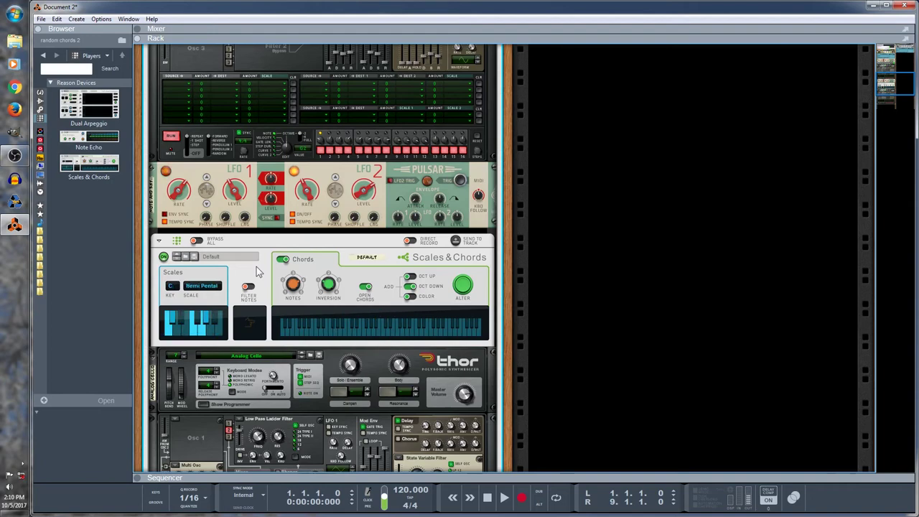
{"action": "scroll", "coordinate": [257, 268], "scroll_direction": "down", "scroll_amount": 5}
Step: Unfold the random chords Combinator to reveal its micromix line mixer and Thor
{"action": "scroll", "coordinate": [255, 265], "scroll_direction": "up", "scroll_amount": 5}
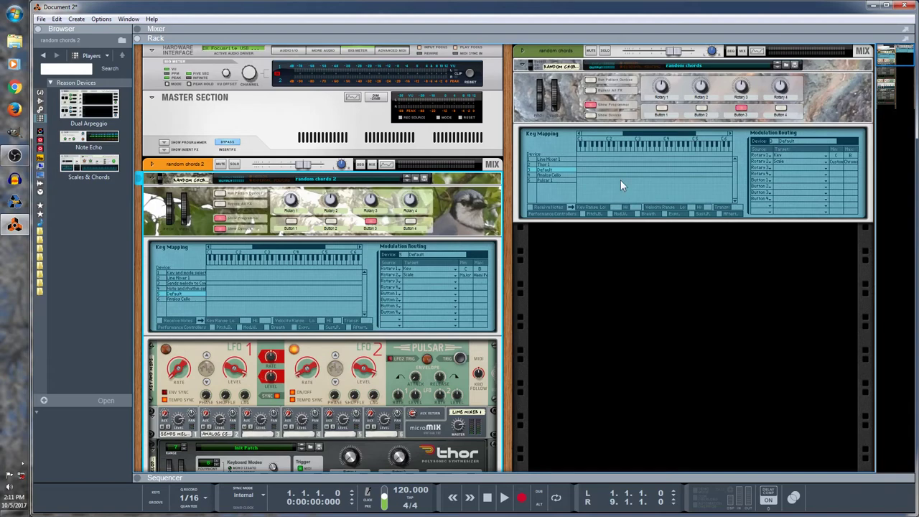
{"action": "left_click", "coordinate": [590, 116]}
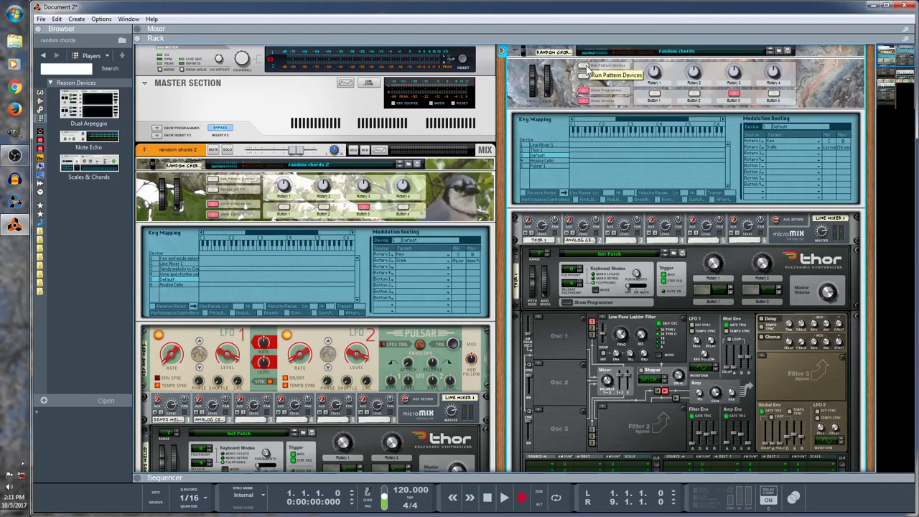
Step: Choose Spanish from the Scales & Chords Scale list
{"action": "scroll", "coordinate": [602, 129], "scroll_direction": "down", "scroll_amount": 2}
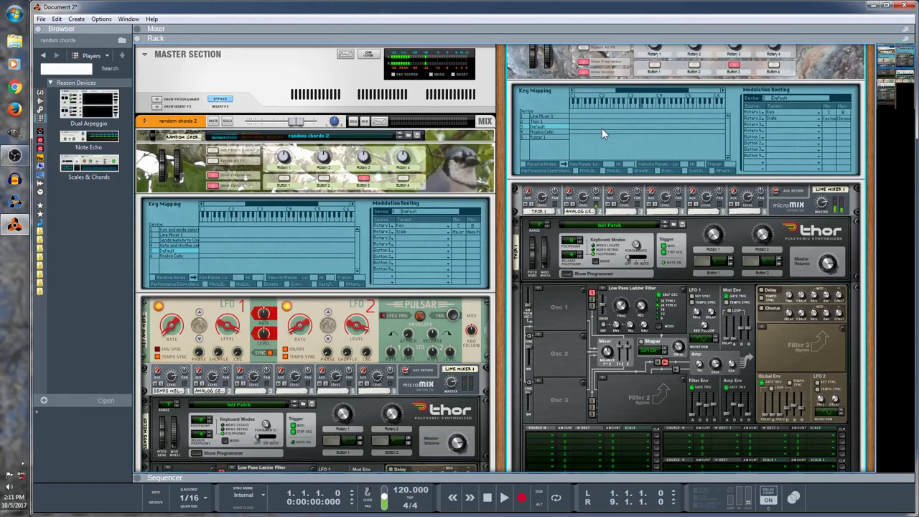
{"action": "scroll", "coordinate": [602, 128], "scroll_direction": "down", "scroll_amount": 7}
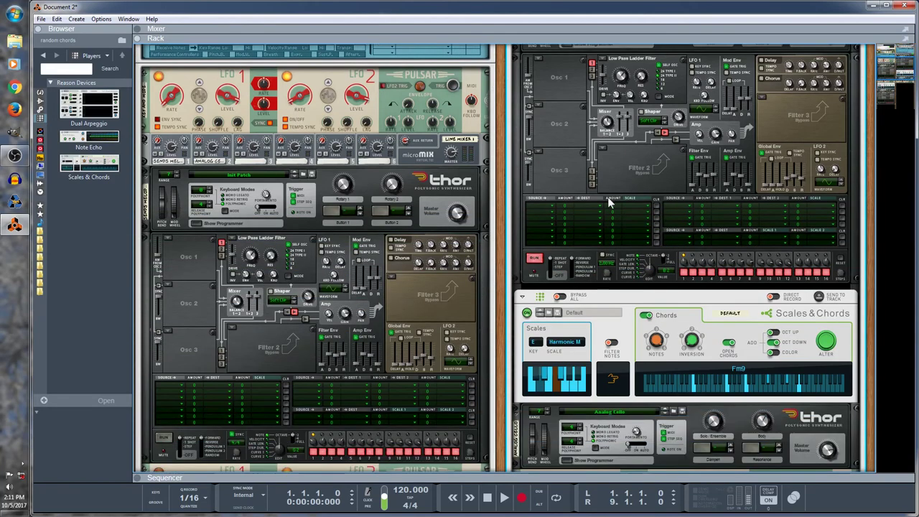
{"action": "left_click", "coordinate": [583, 349]}
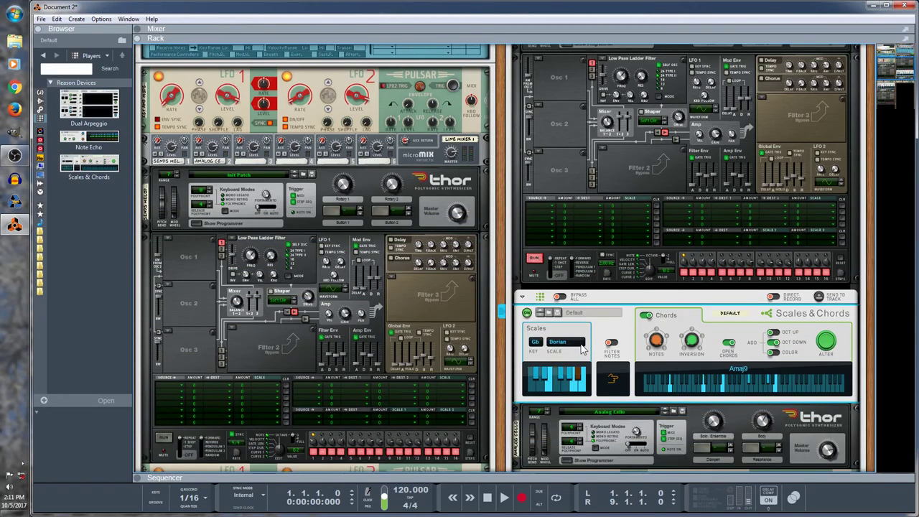
{"action": "left_click", "coordinate": [583, 349]}
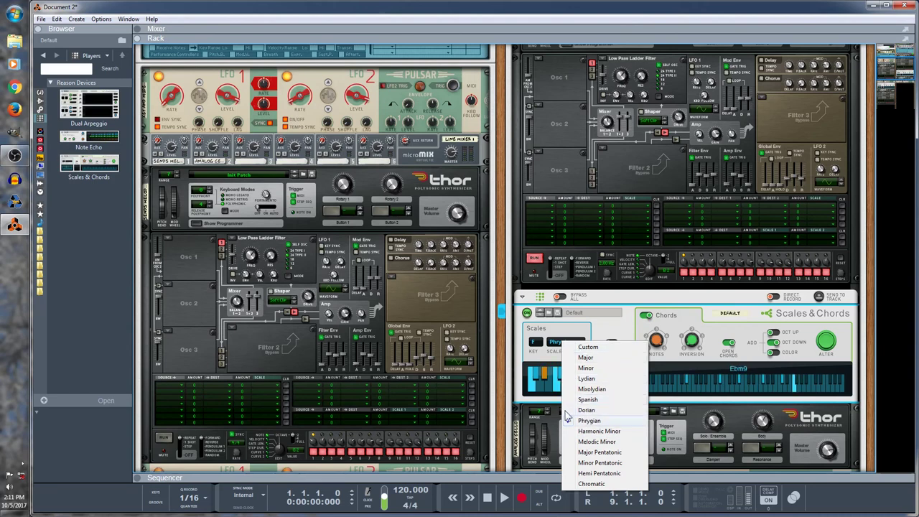
{"action": "left_click", "coordinate": [598, 337]}
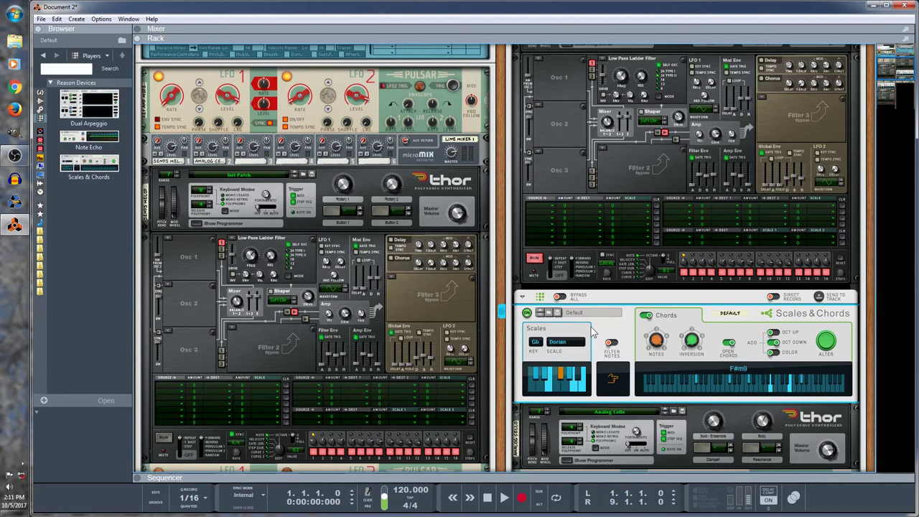
{"action": "scroll", "coordinate": [593, 331], "scroll_direction": "down", "scroll_amount": 1}
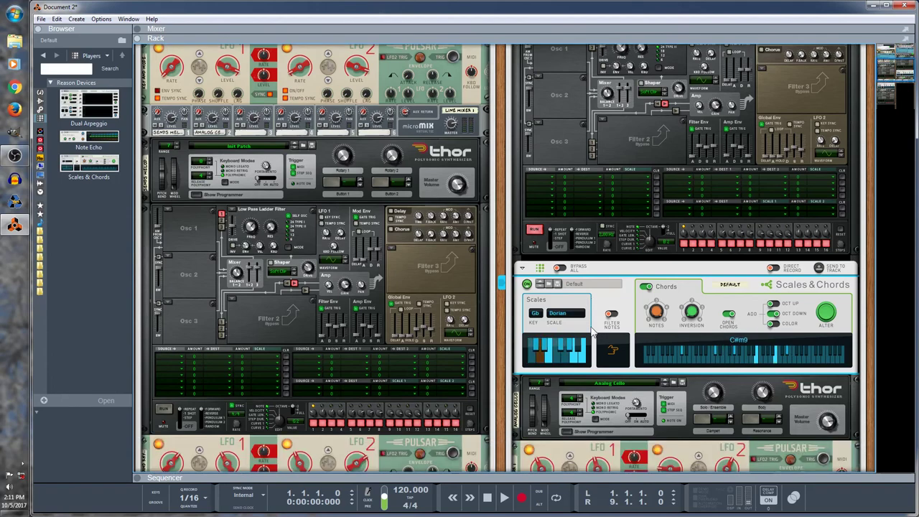
{"action": "scroll", "coordinate": [593, 330], "scroll_direction": "up", "scroll_amount": 10}
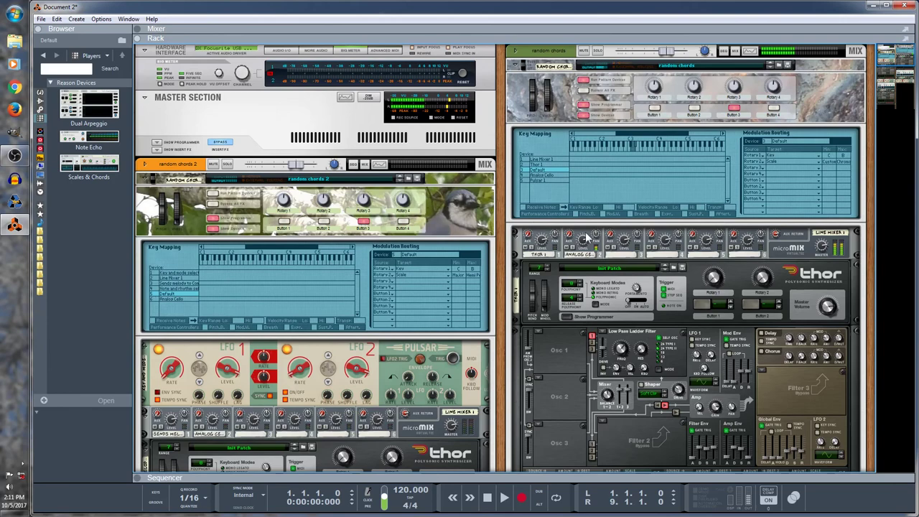
{"action": "left_click", "coordinate": [583, 89]}
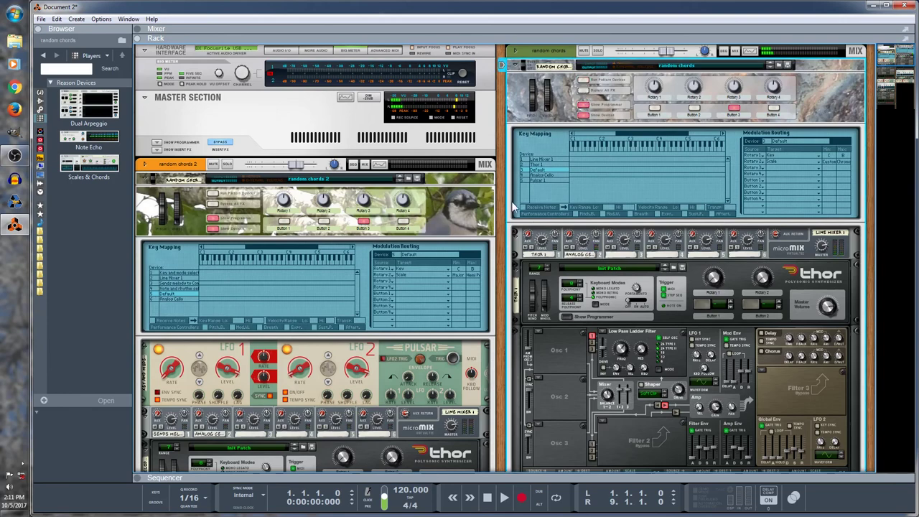
{"action": "left_click_drag", "start_coordinate": [500, 204], "coordinate": [509, 204]}
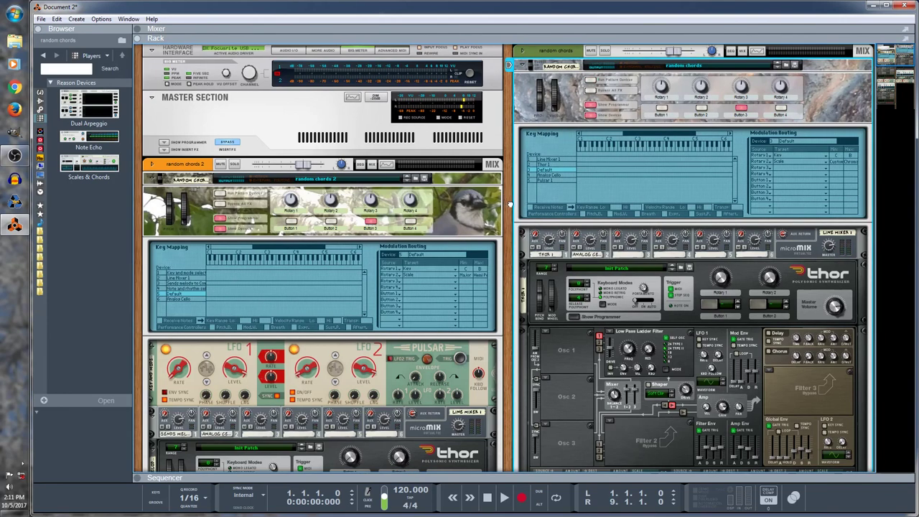